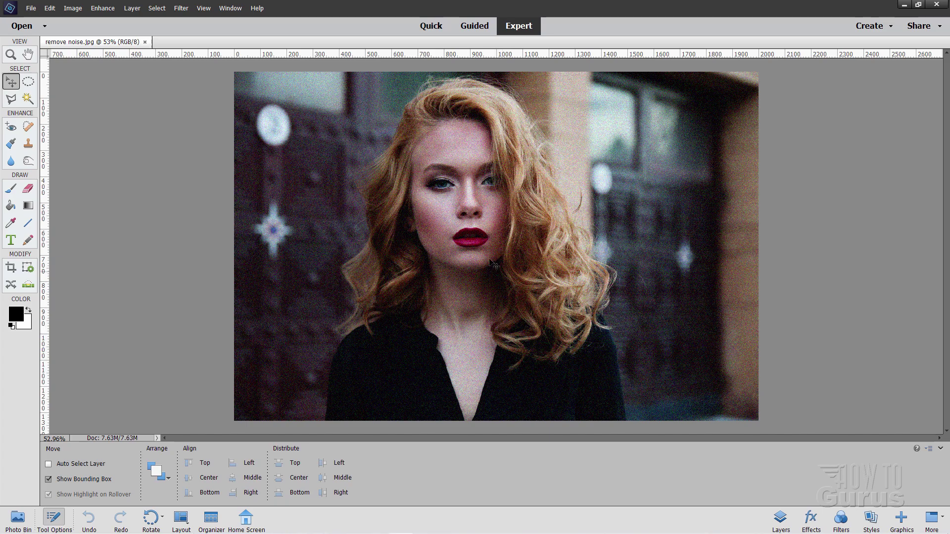
- Zoom to 200% on the neck to inspect the grain, then fit the photo back on screen
left_click(17, 56)
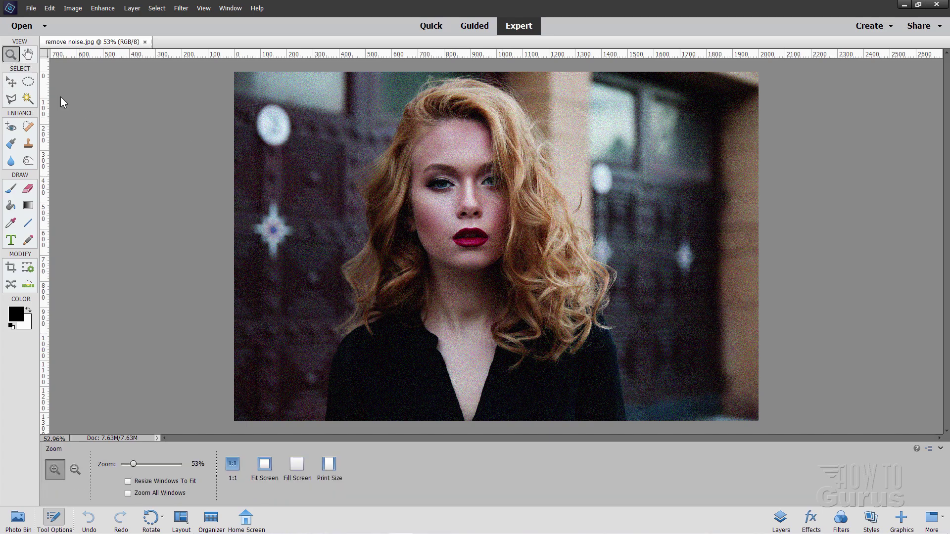
left_click(445, 307)
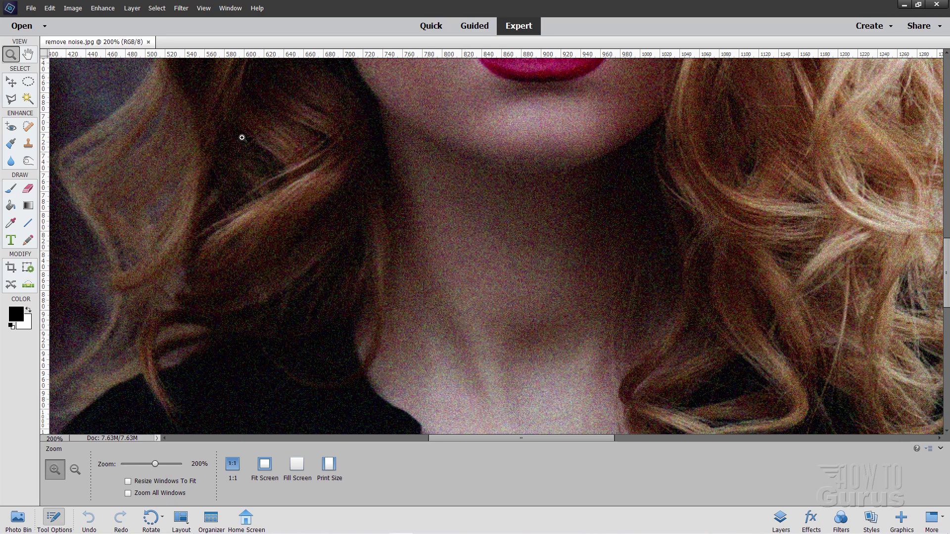
left_click(264, 465)
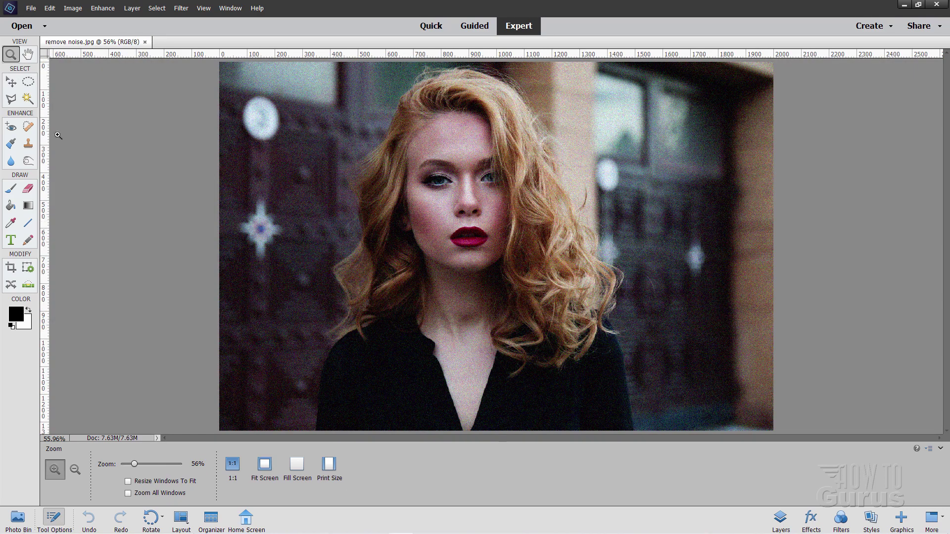
left_click(11, 82)
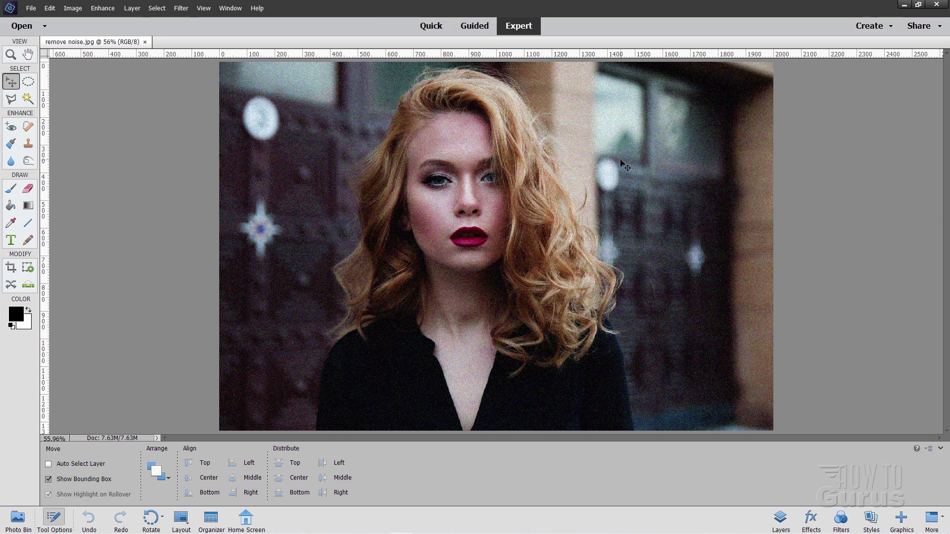
- Show the Layers panel, duplicate Background as Background copy, and hide the original Background
left_click(781, 520)
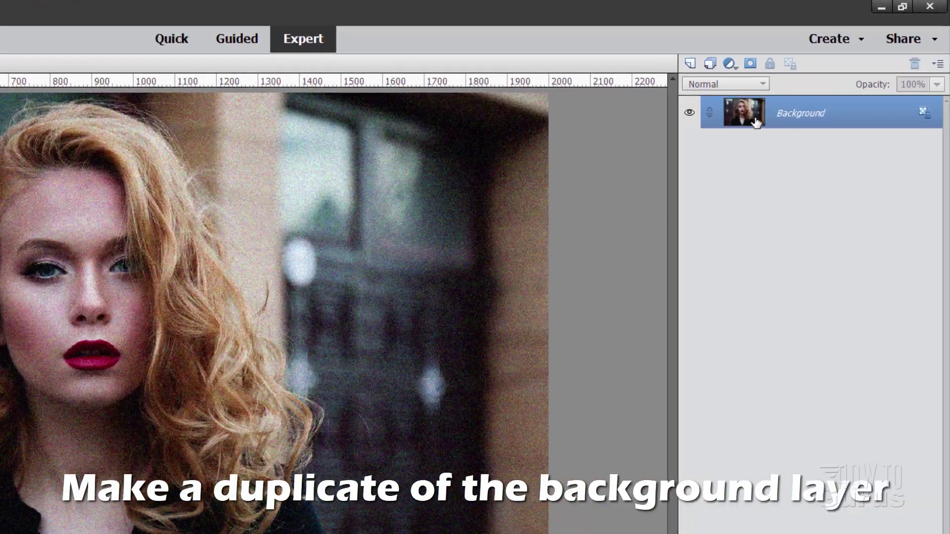
right_click(796, 117)
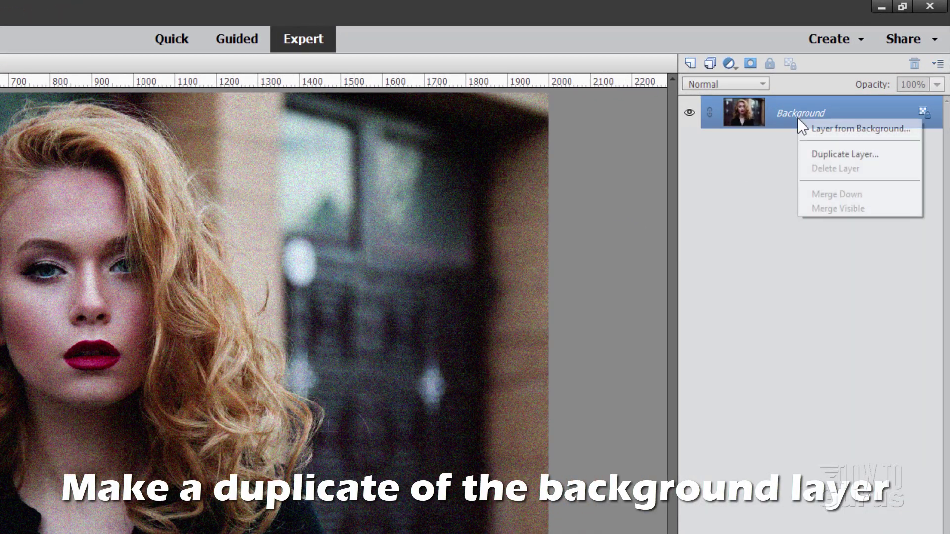
left_click(828, 154)
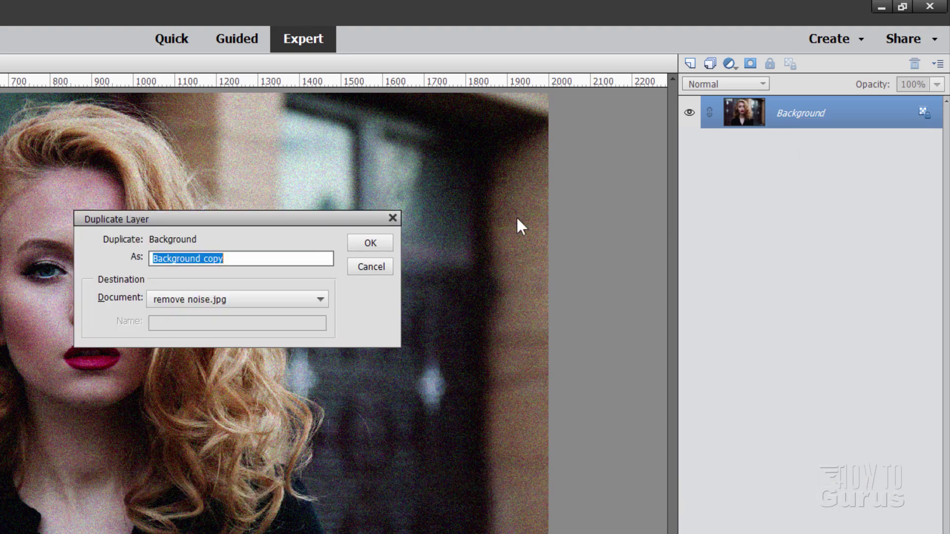
left_click(379, 241)
left_click(689, 145)
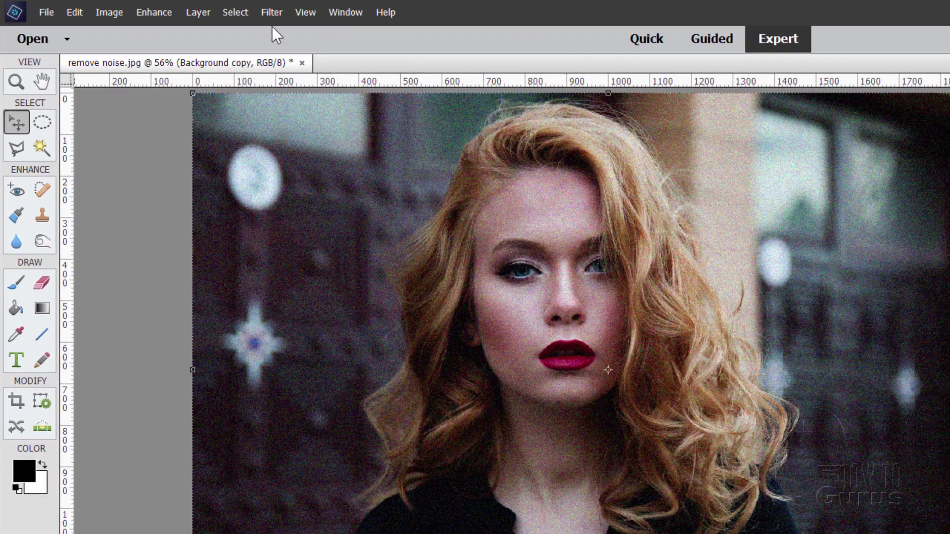
- Set Reduce Noise to Strength 5, Preserve Details 0%, Color Noise 100%, with JPEG artifact removal
left_click(271, 13)
mouse_move(309, 153)
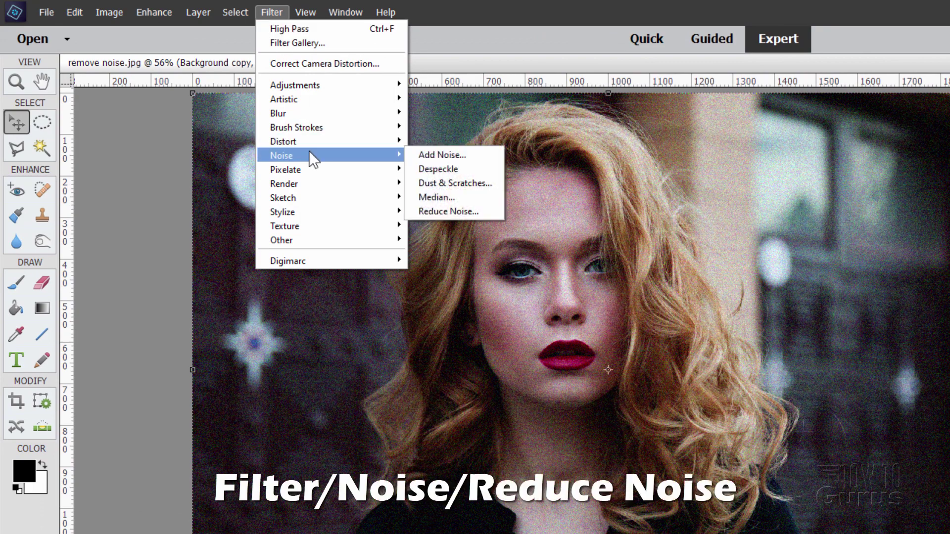
left_click(455, 212)
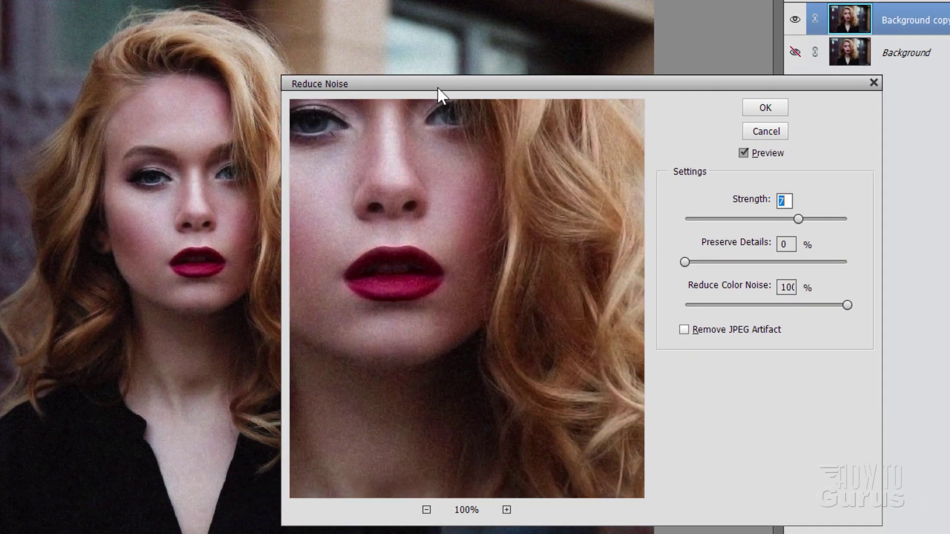
left_click_drag(515, 108, 577, 88)
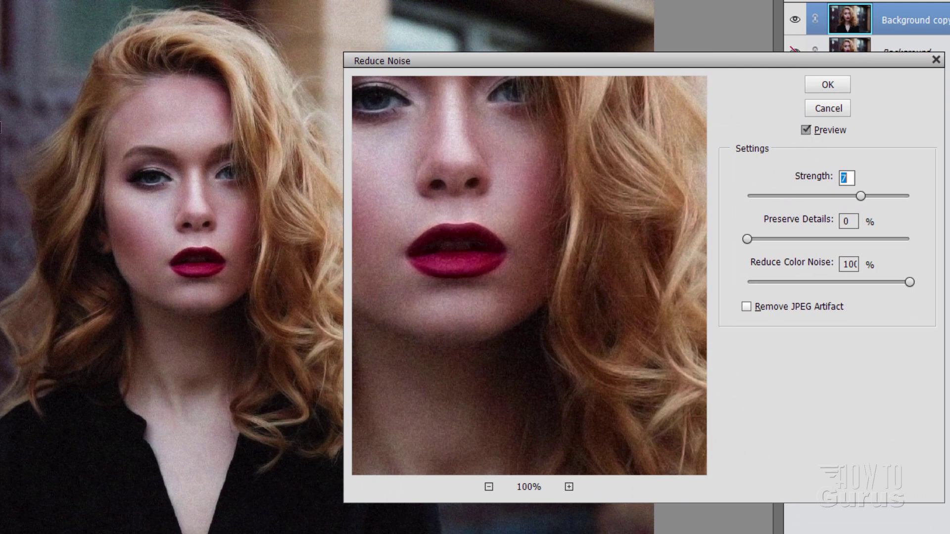
left_click(808, 129)
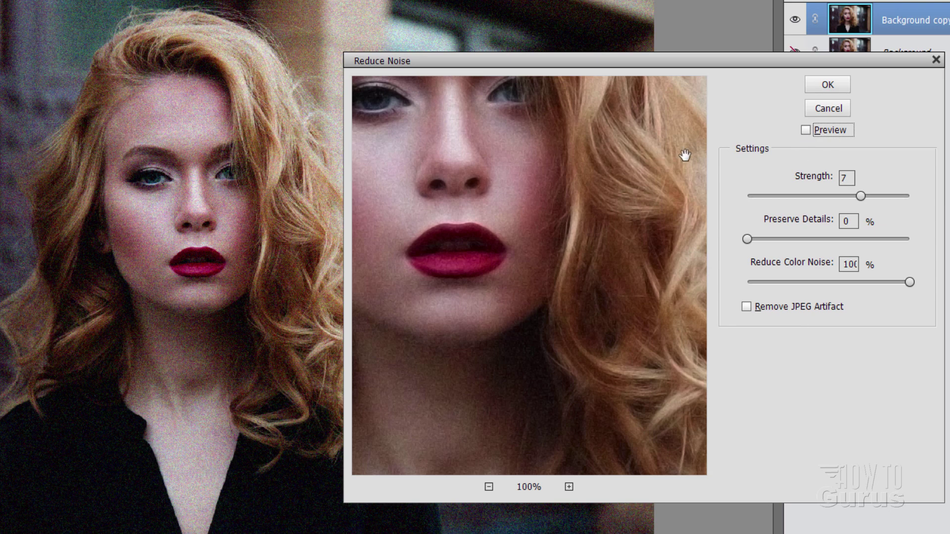
left_click(806, 130)
left_click_drag(791, 275, 832, 281)
left_click(829, 239)
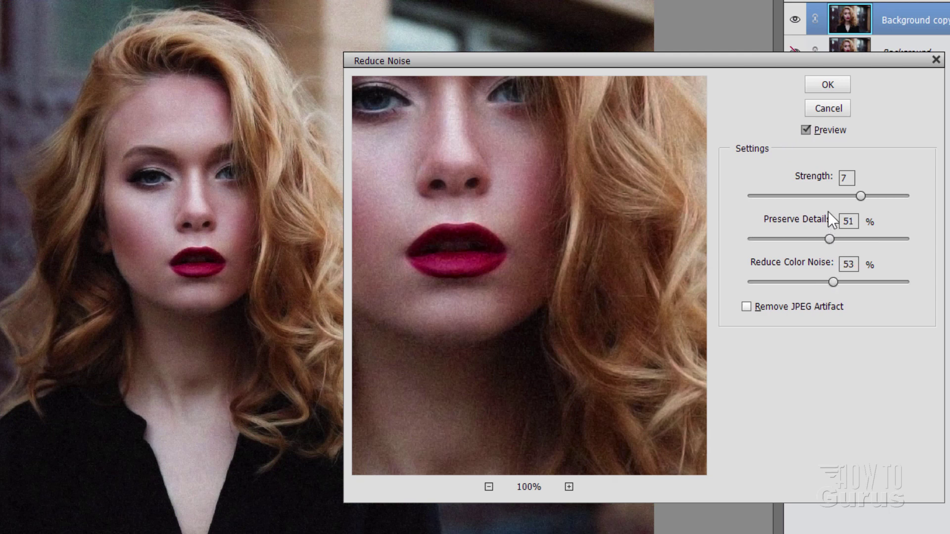
left_click(825, 197)
left_click(748, 308)
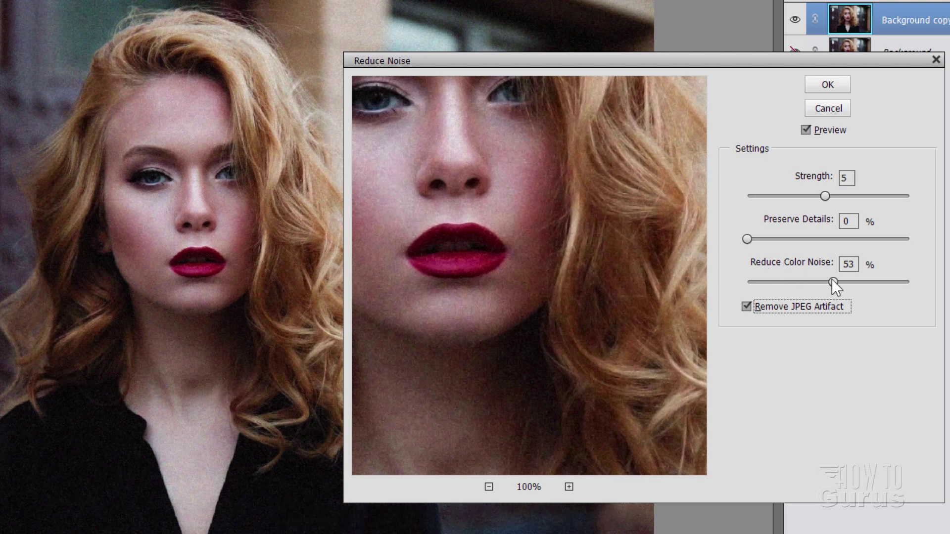
left_click_drag(925, 284, 927, 284)
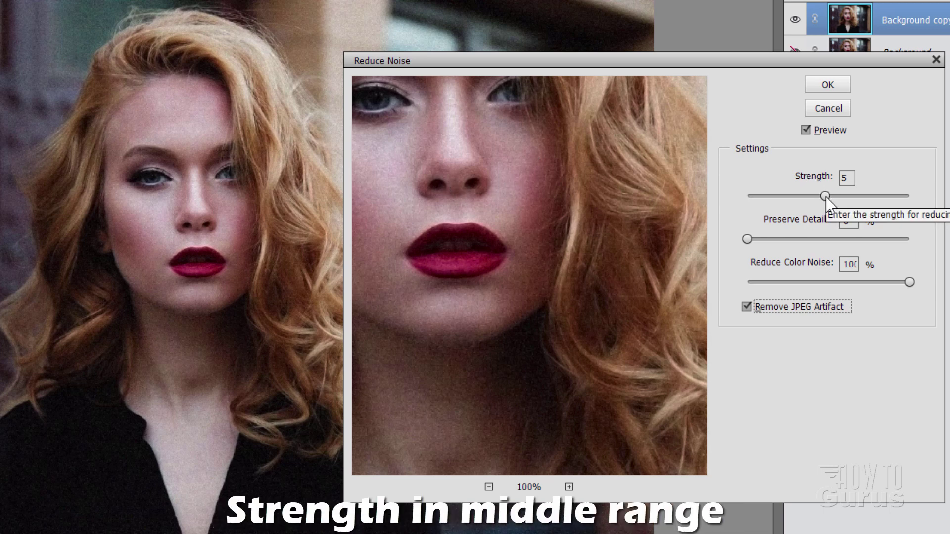
- Compare the Reduce Noise preview before and after, then apply the filter
left_click(806, 129)
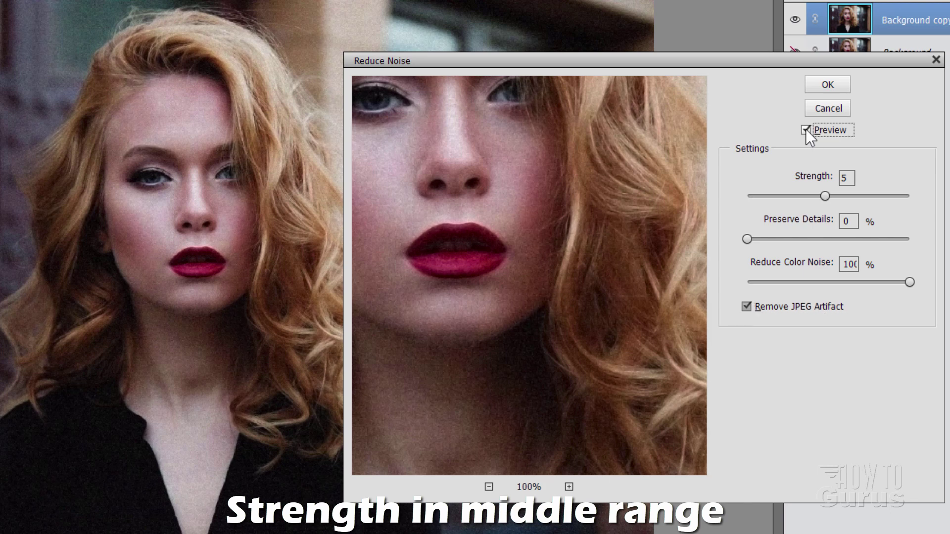
left_click(805, 129)
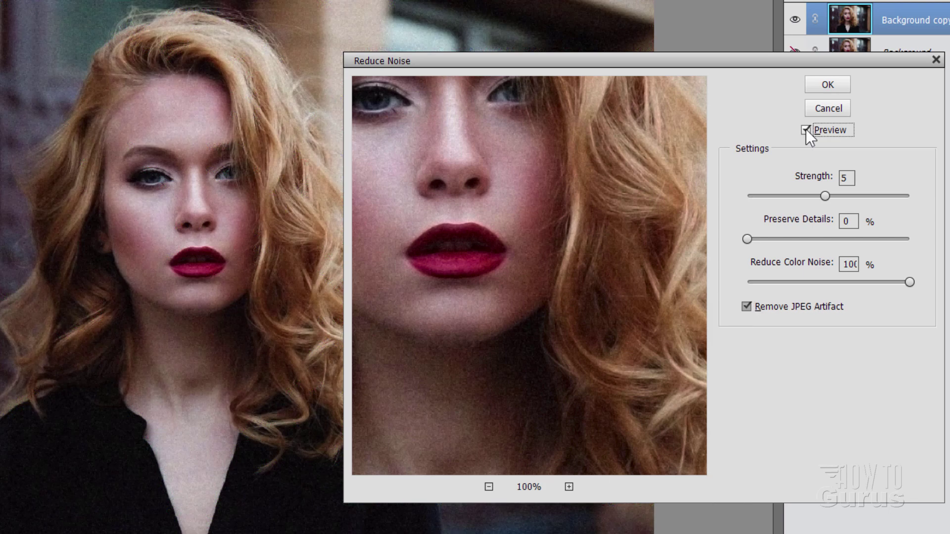
left_click(806, 130)
left_click(805, 129)
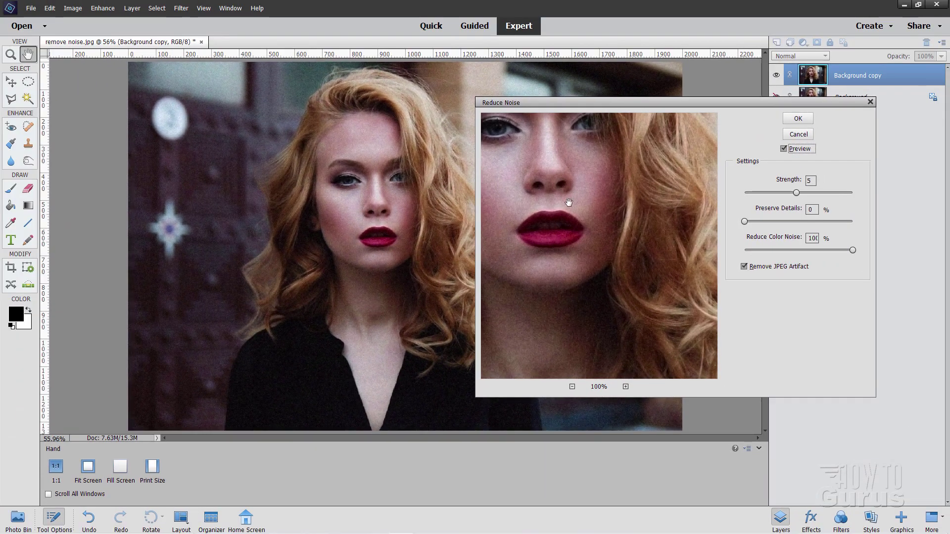
left_click(797, 122)
- Apply Levels to Background copy with input values 18, 1.22 and 236
key("v")
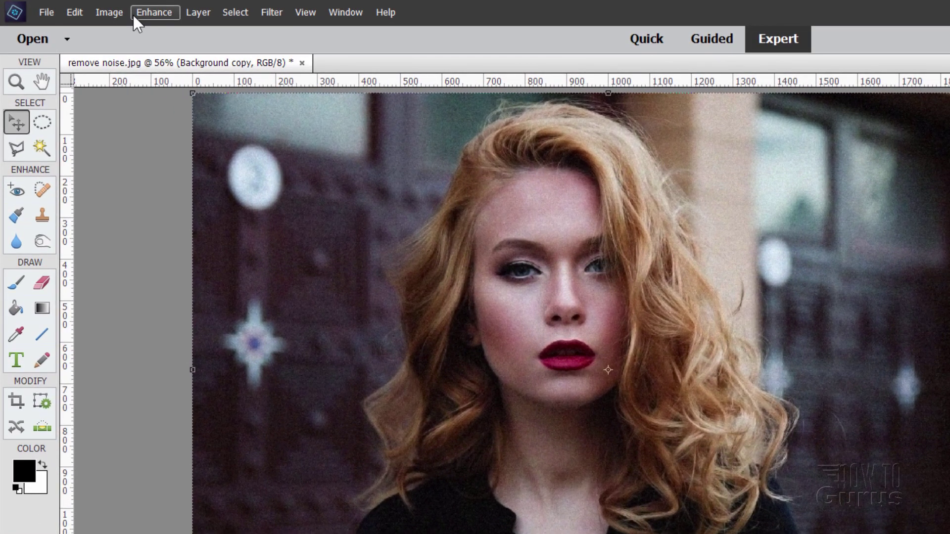
left_click(133, 15)
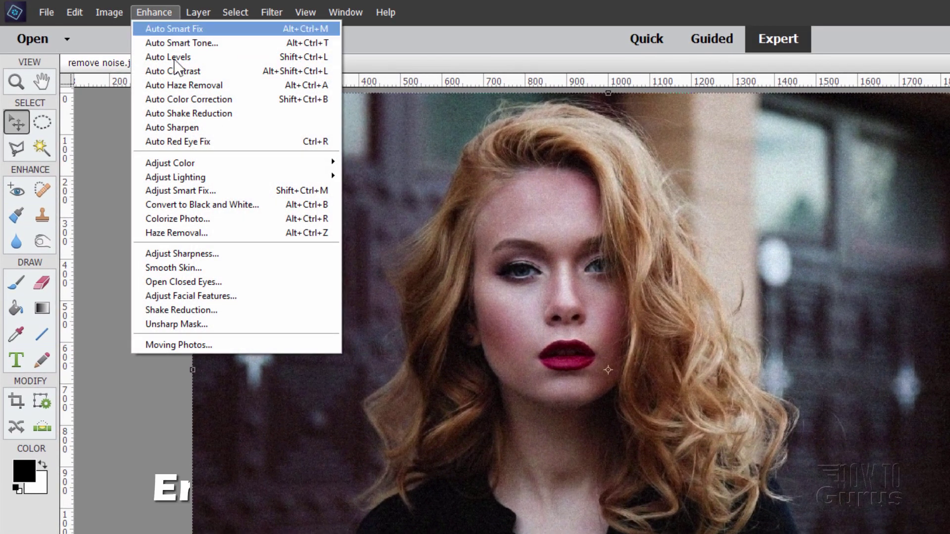
mouse_move(221, 173)
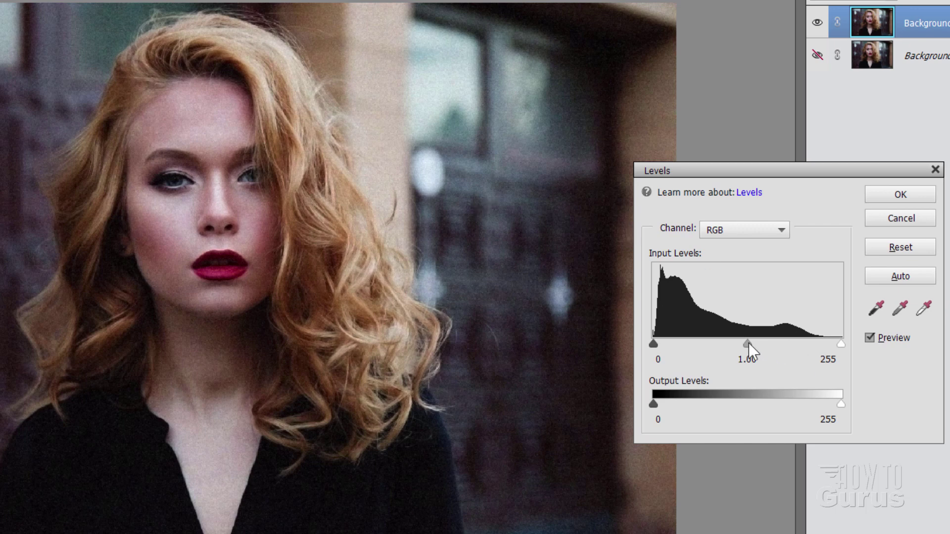
left_click_drag(744, 342, 735, 343)
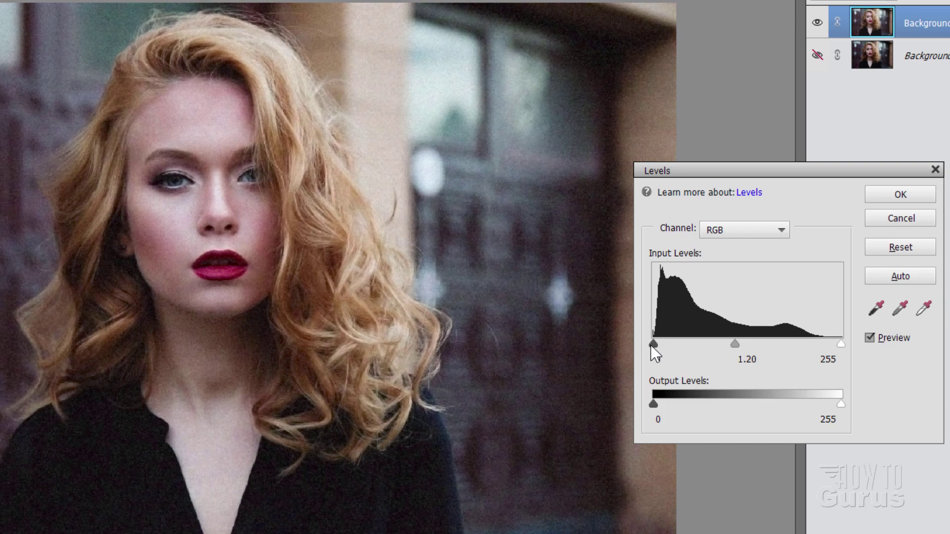
left_click_drag(653, 343, 667, 343)
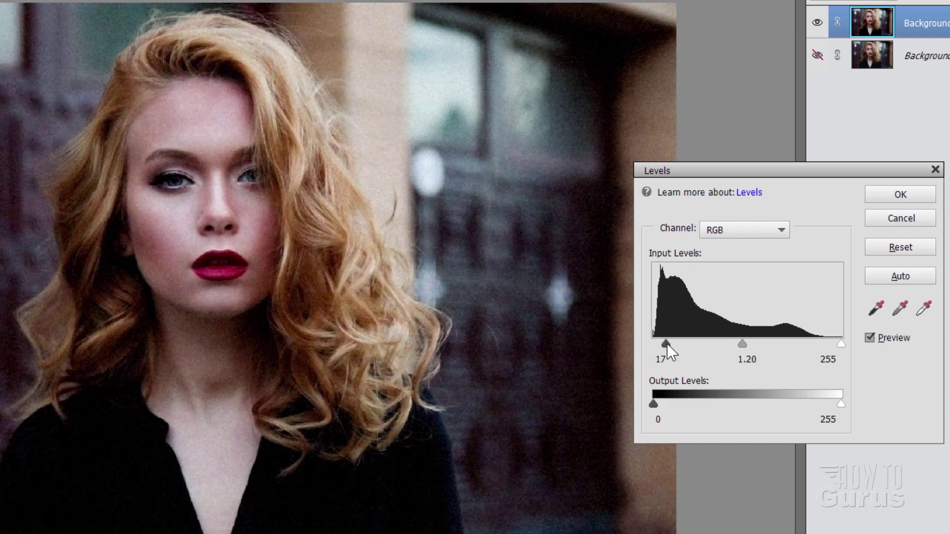
left_click_drag(840, 346, 828, 345)
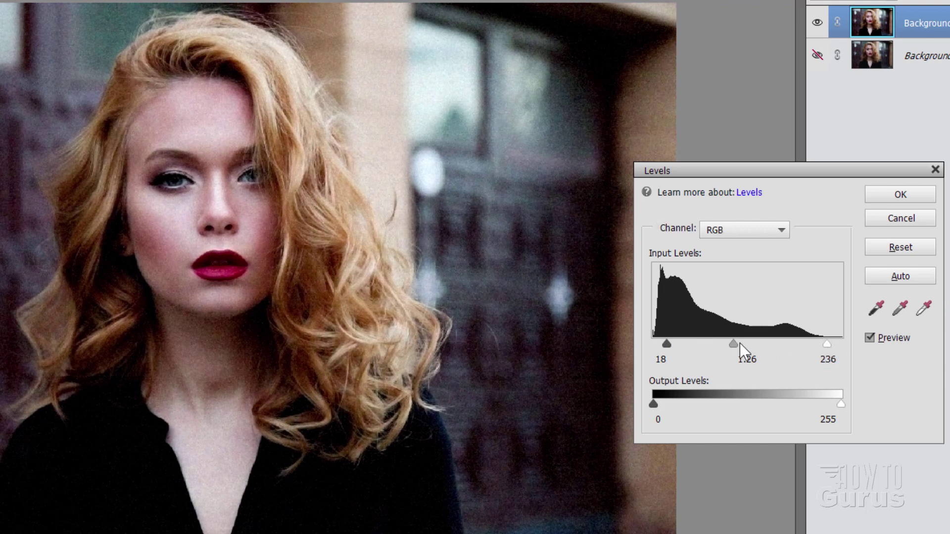
left_click_drag(734, 343, 741, 343)
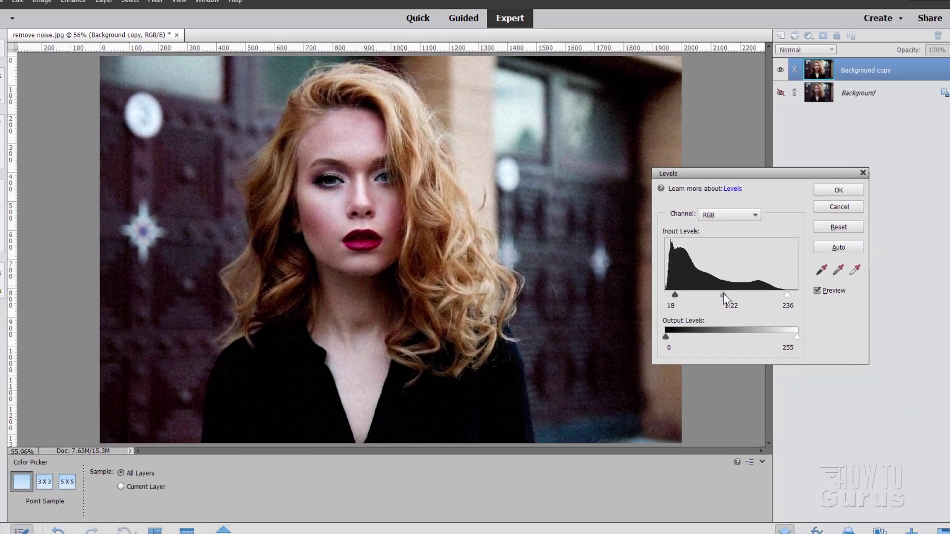
left_click(900, 195)
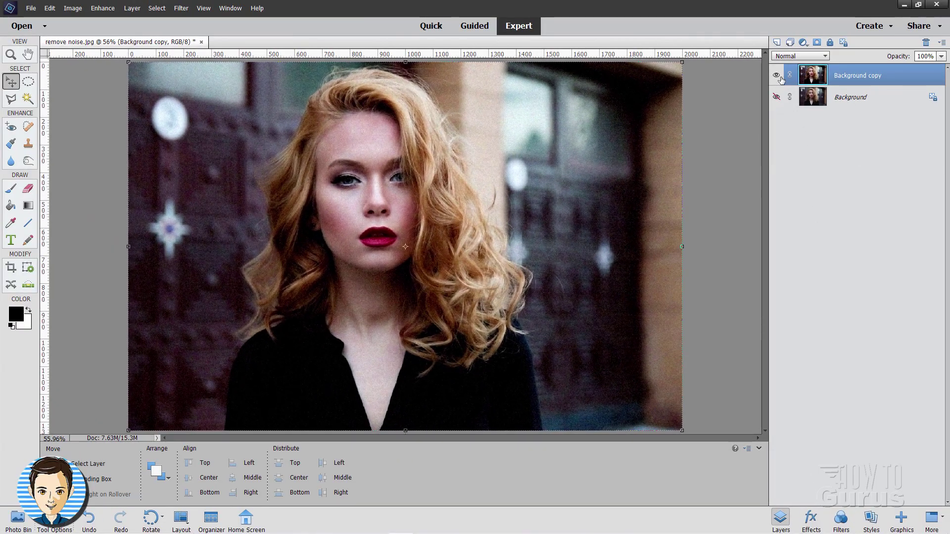
- Show the original Background and toggle Background copy to compare before and after
left_click(776, 97)
left_click(777, 75)
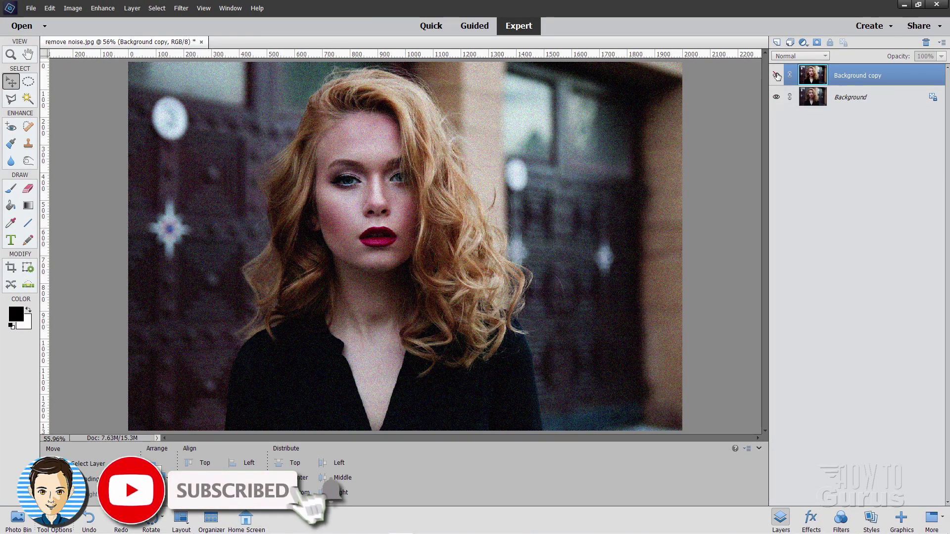
left_click(776, 75)
left_click(776, 75)
left_click(776, 76)
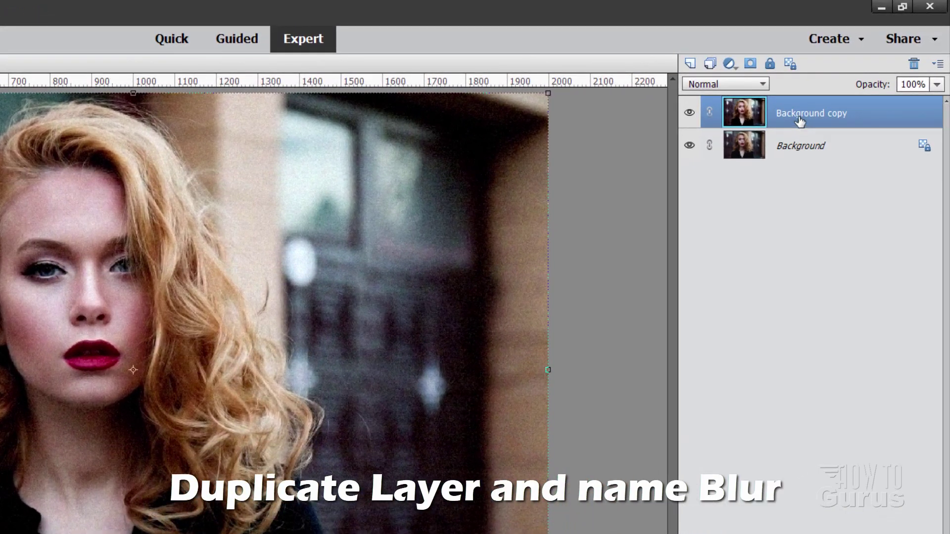
- Duplicate Background copy, rename the new layer Blur, and bring up the Blur filters
right_click(849, 78)
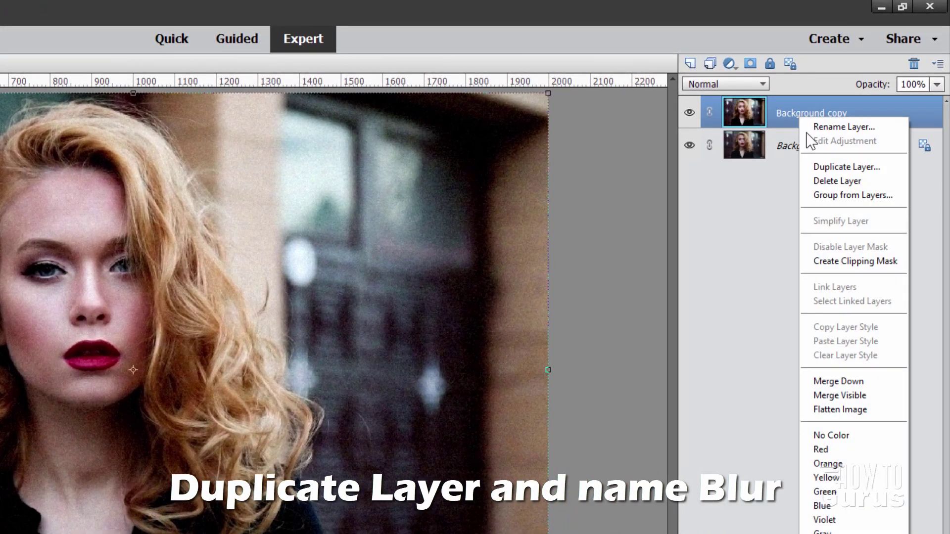
left_click(817, 166)
left_click(384, 243)
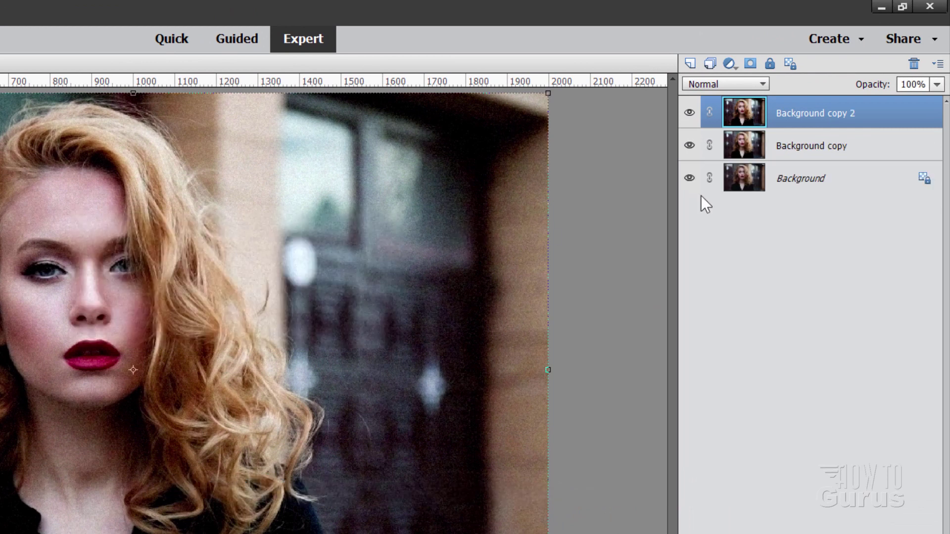
double_click(797, 115)
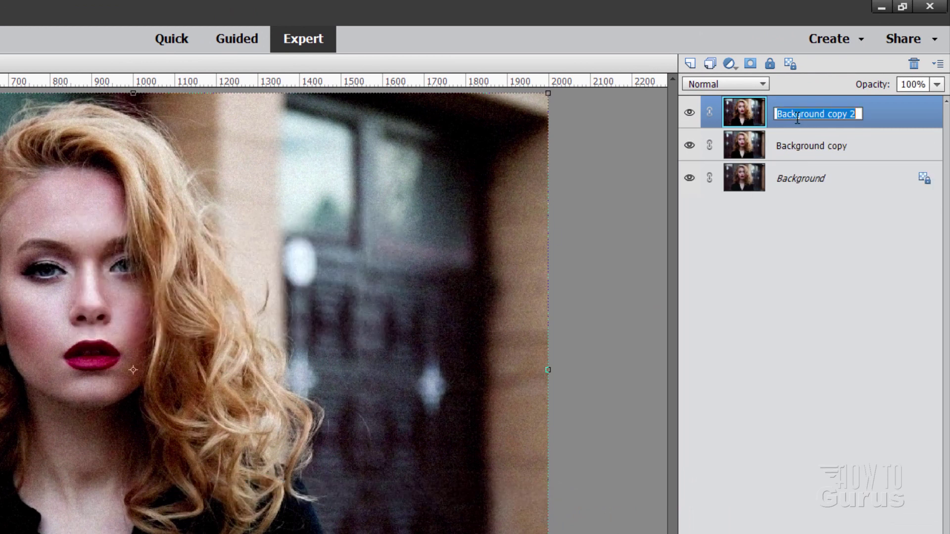
type("Blur")
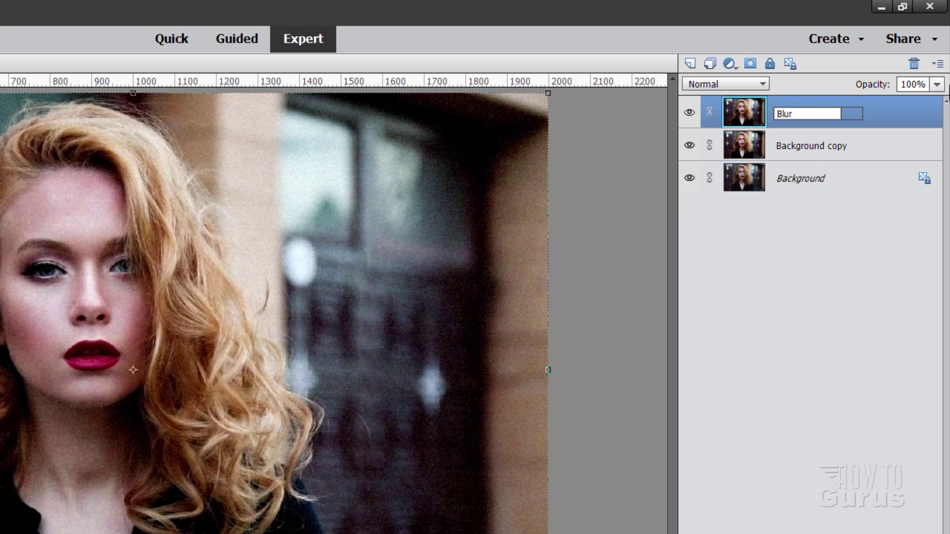
key("Return")
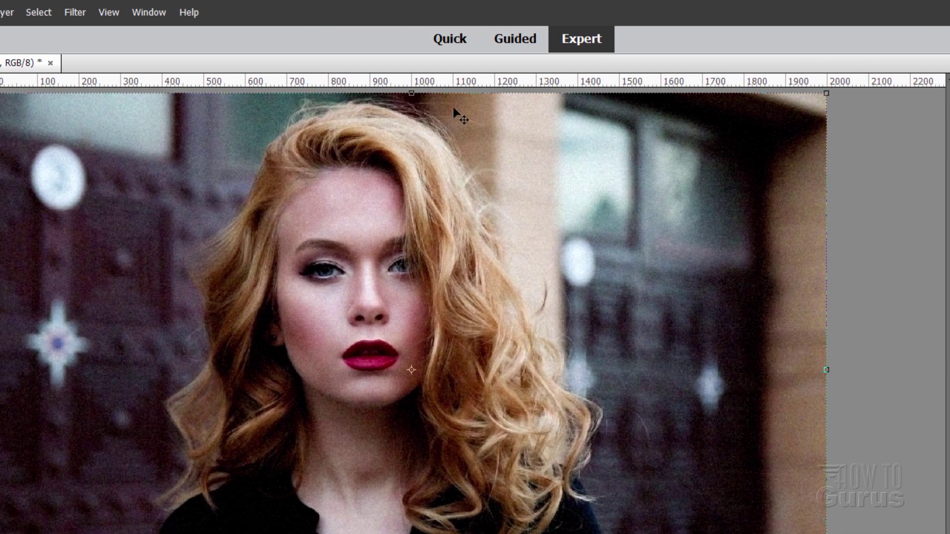
left_click(75, 11)
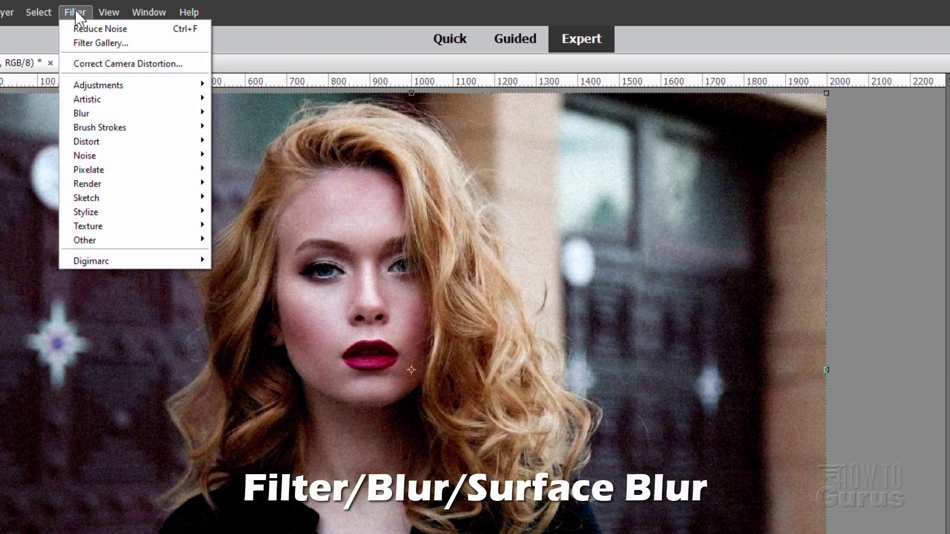
- Apply Surface Blur to the Blur layer with Radius 5 pixels and Threshold 10 levels
mouse_move(90, 112)
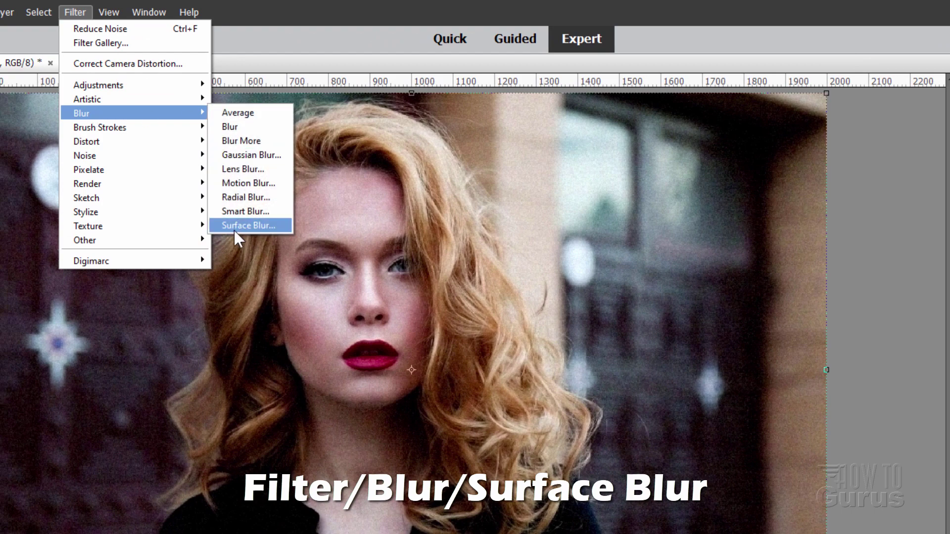
left_click(248, 225)
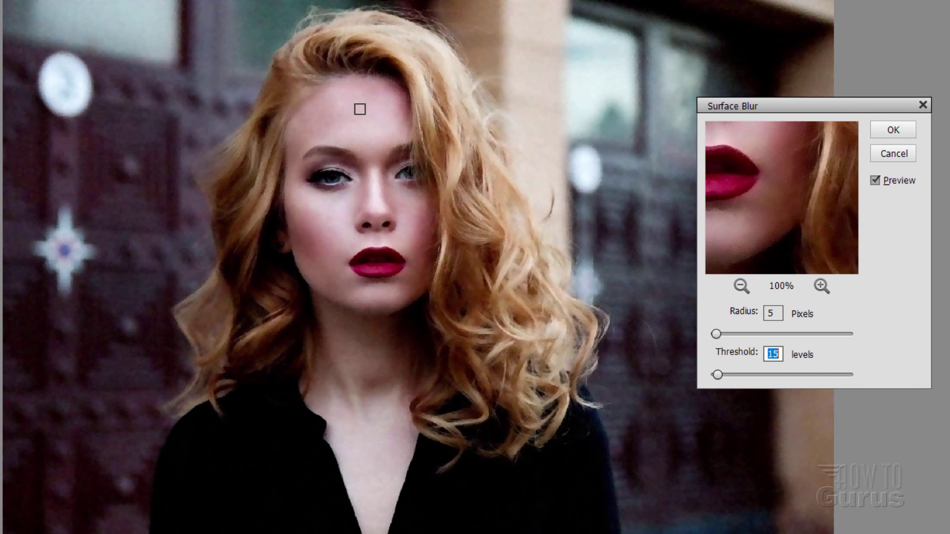
left_click(874, 180)
type("10")
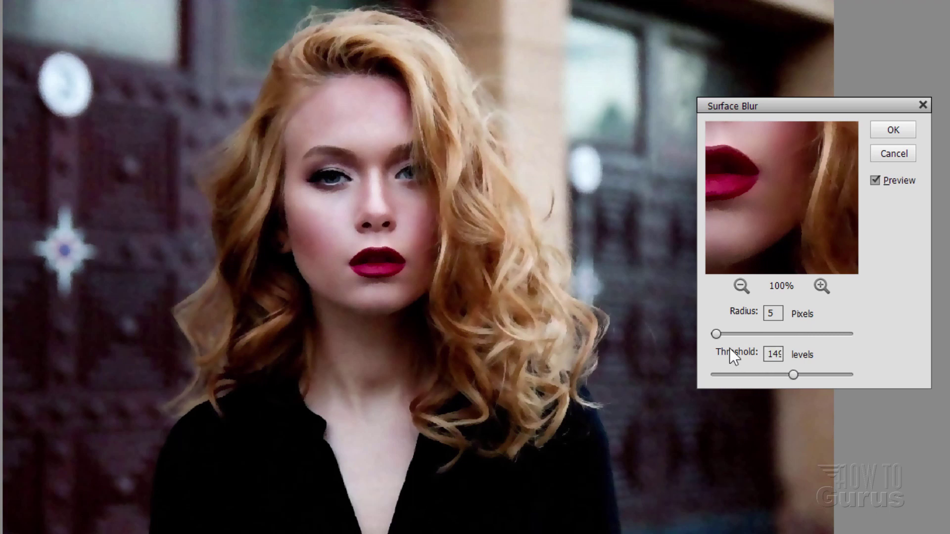
left_click_drag(716, 334, 749, 333)
type("5")
key("Tab")
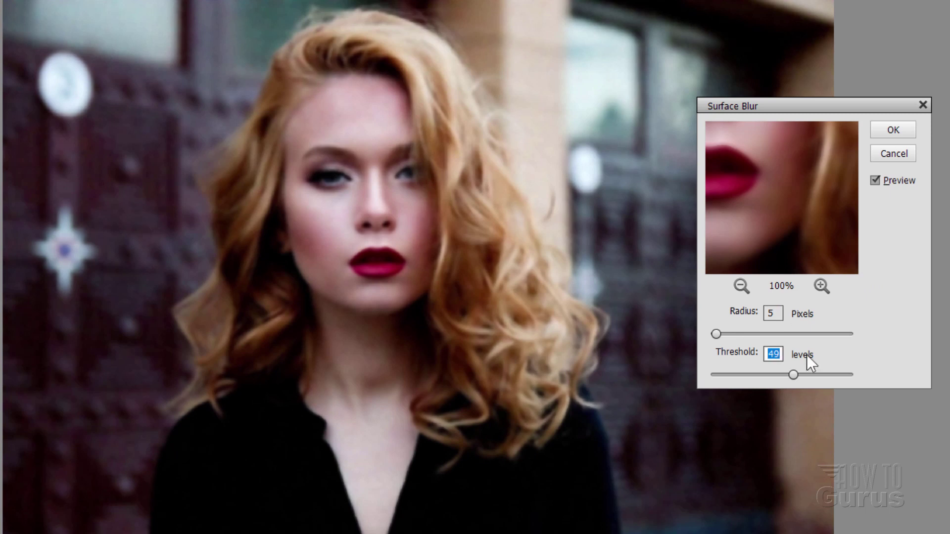
type("10")
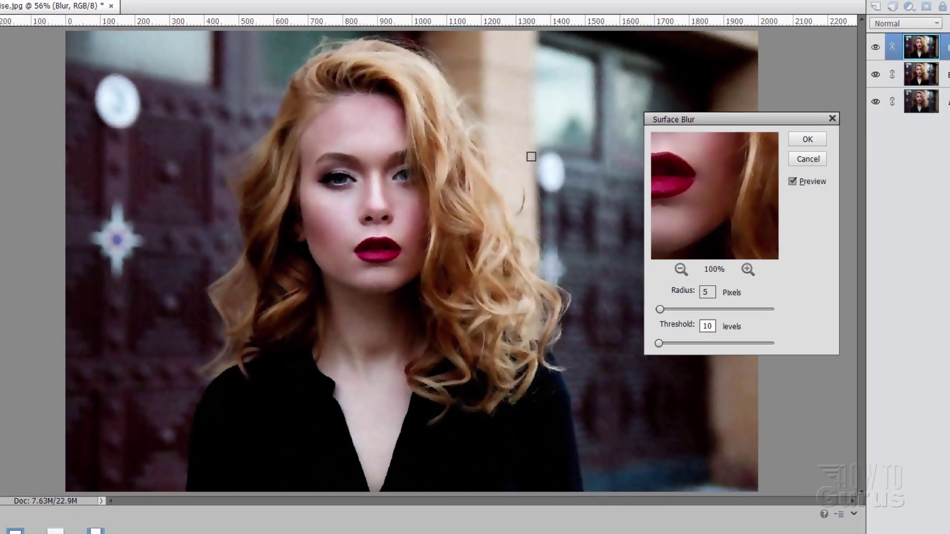
key("Return")
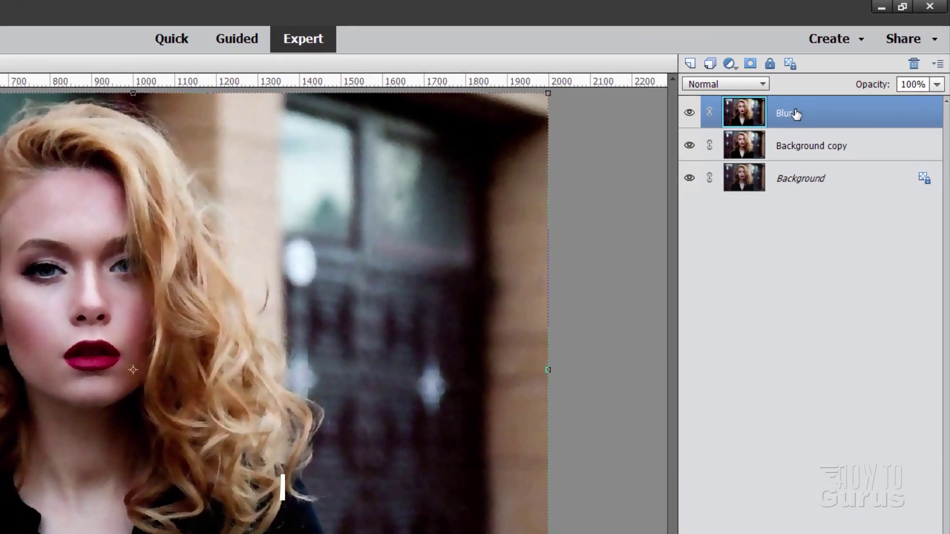
- Duplicate the Blur layer and begin renaming the copy to Sharpen
right_click(786, 113)
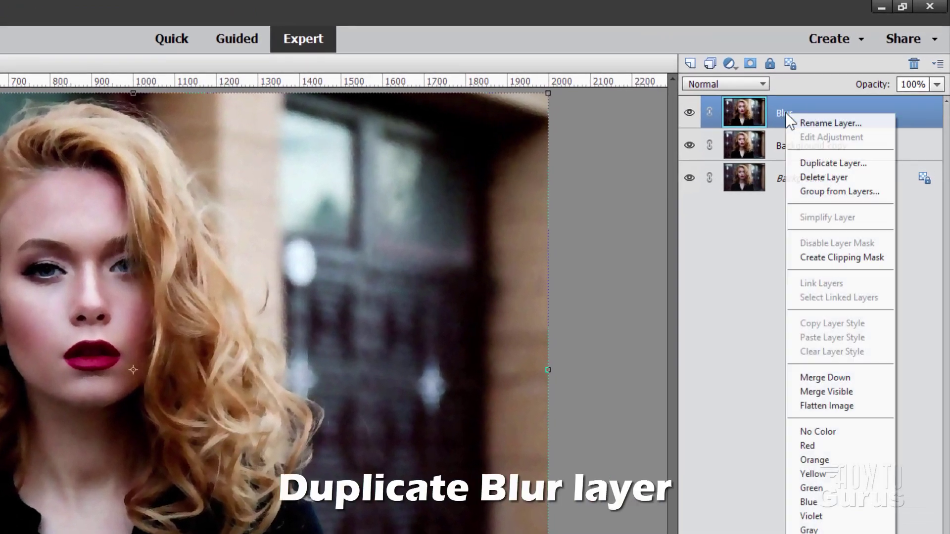
left_click(816, 163)
left_click(382, 240)
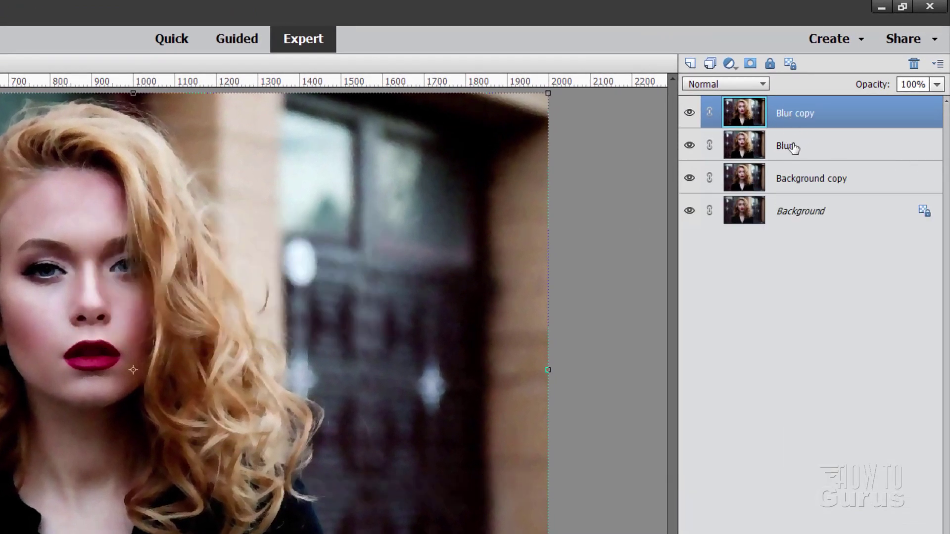
double_click(803, 115)
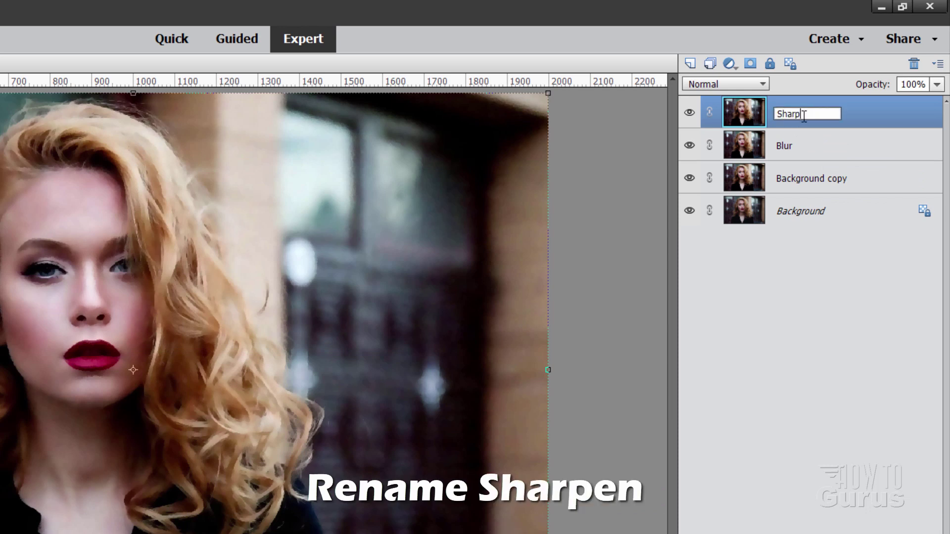
- Finish naming the layer Sharpen and apply High Pass at Radius 2 pixels
type("en")
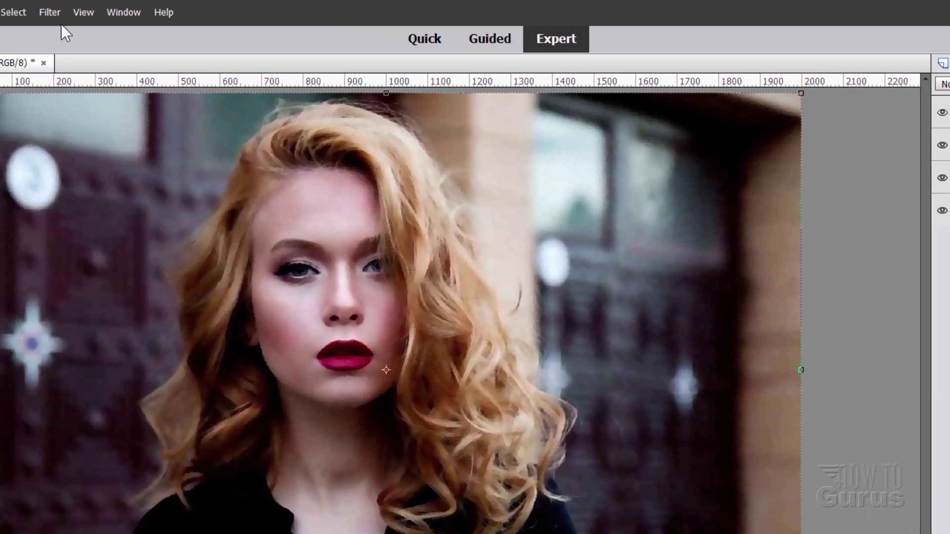
left_click(52, 14)
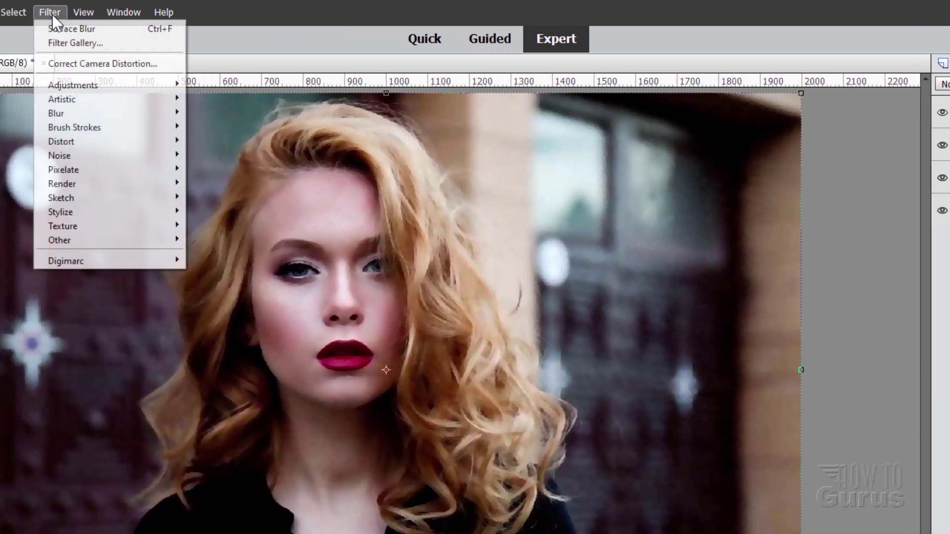
mouse_move(97, 244)
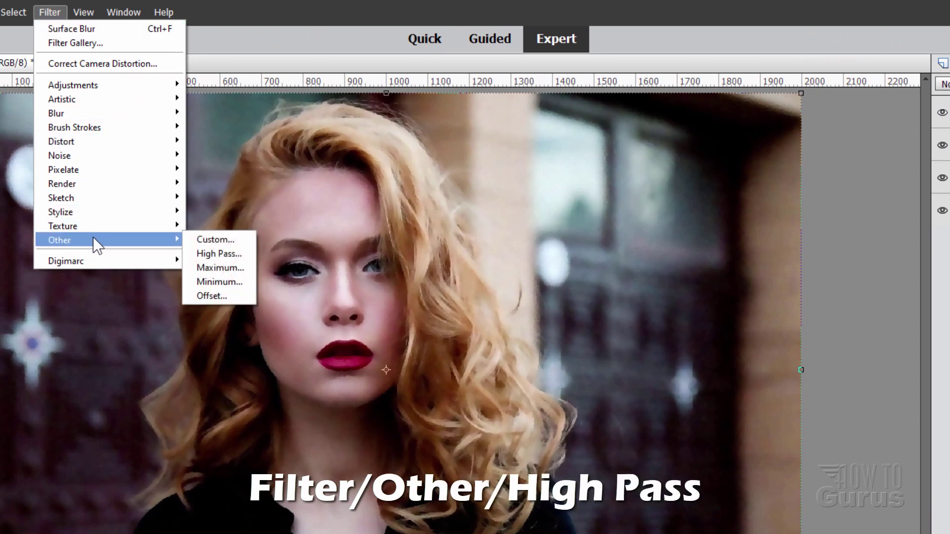
left_click(209, 254)
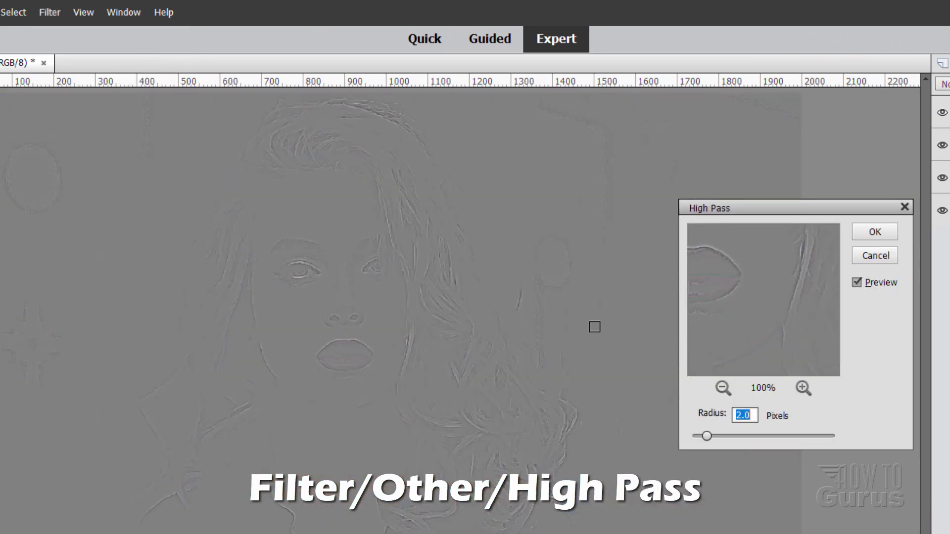
left_click_drag(706, 436, 779, 438)
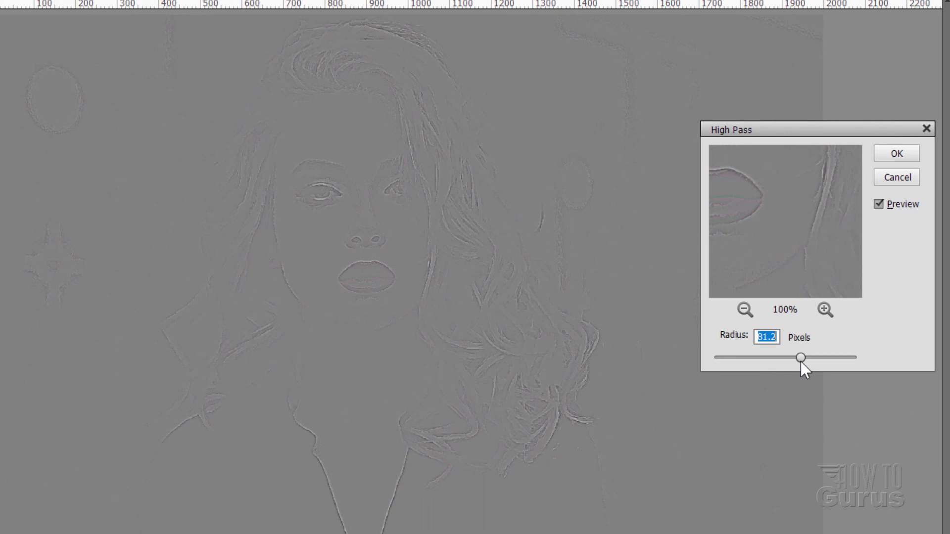
left_click_drag(801, 362, 742, 349)
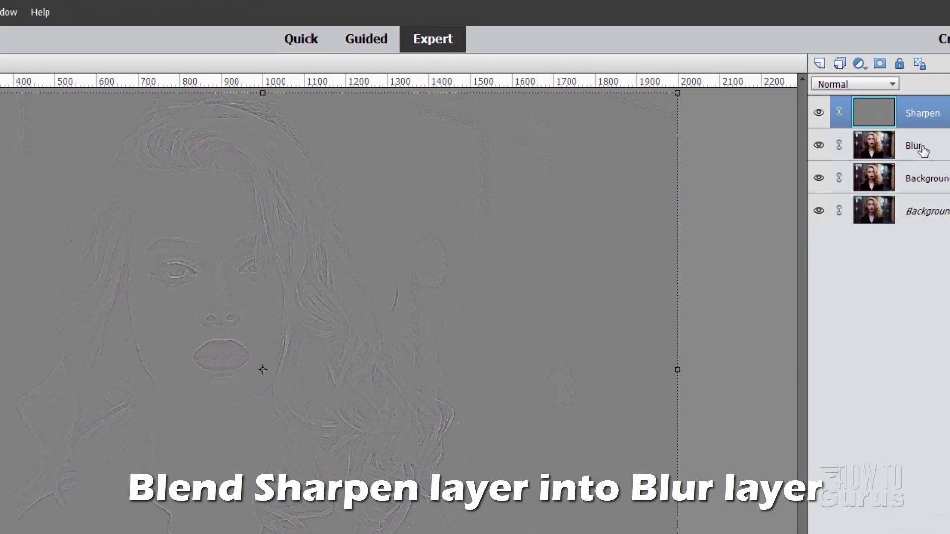
- Try Soft Light, Hard Light, Vivid Light and Linear Light blend modes on the Sharpen layer
left_click(853, 84)
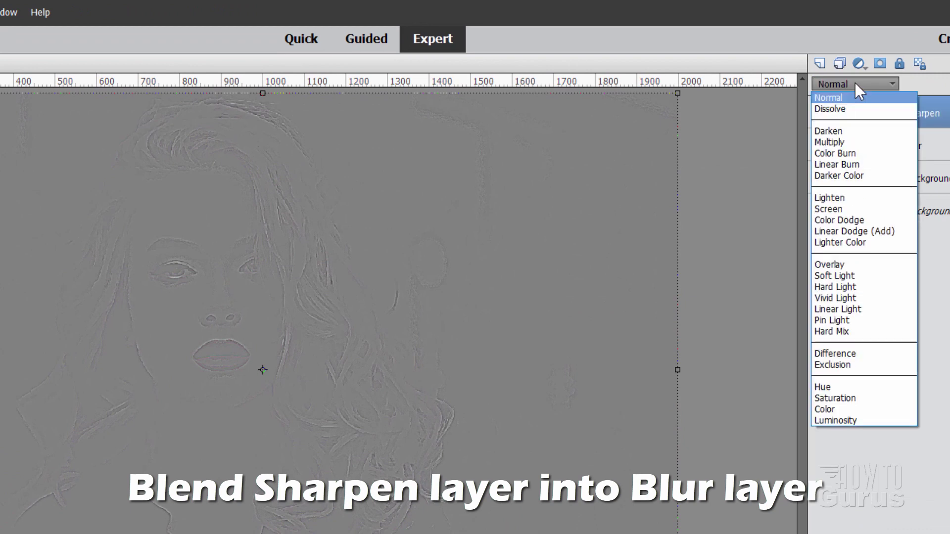
left_click(844, 277)
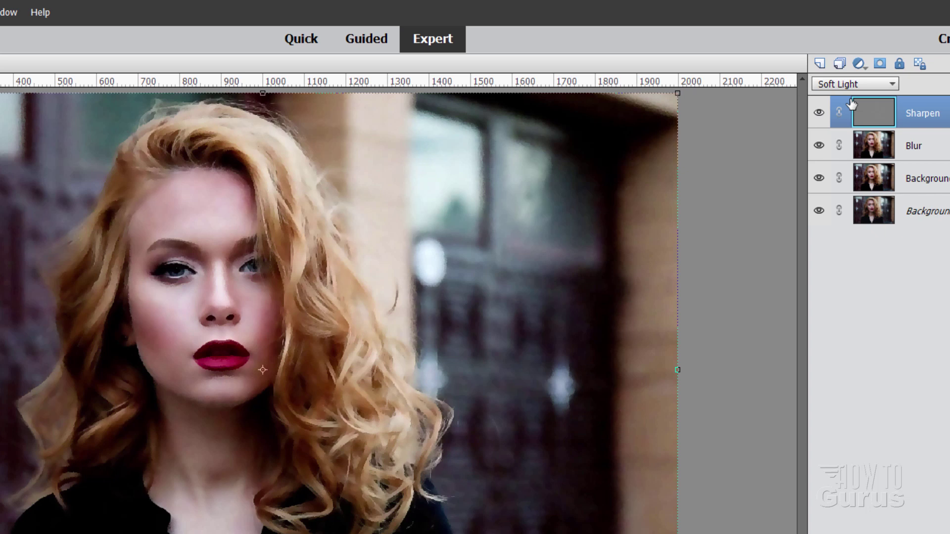
left_click(842, 84)
left_click(845, 287)
left_click(854, 87)
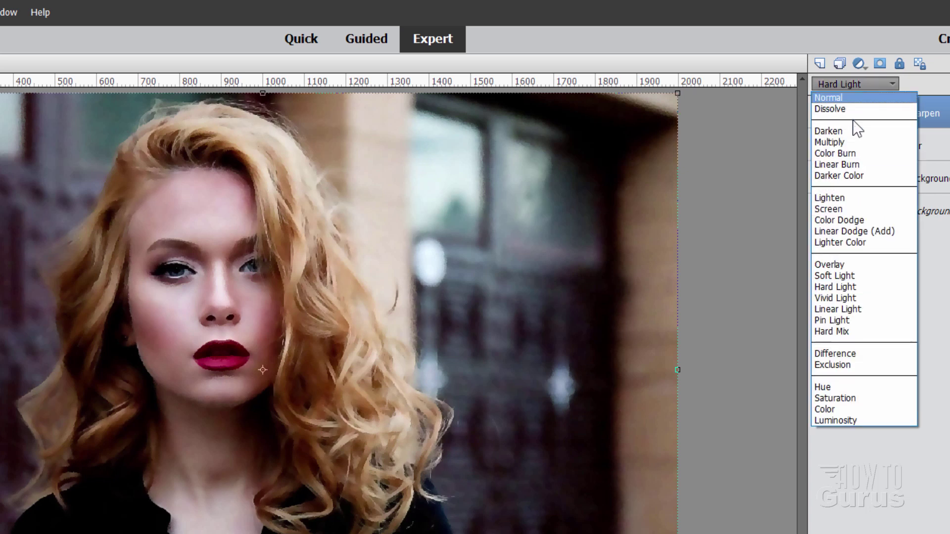
left_click(847, 298)
left_click(850, 89)
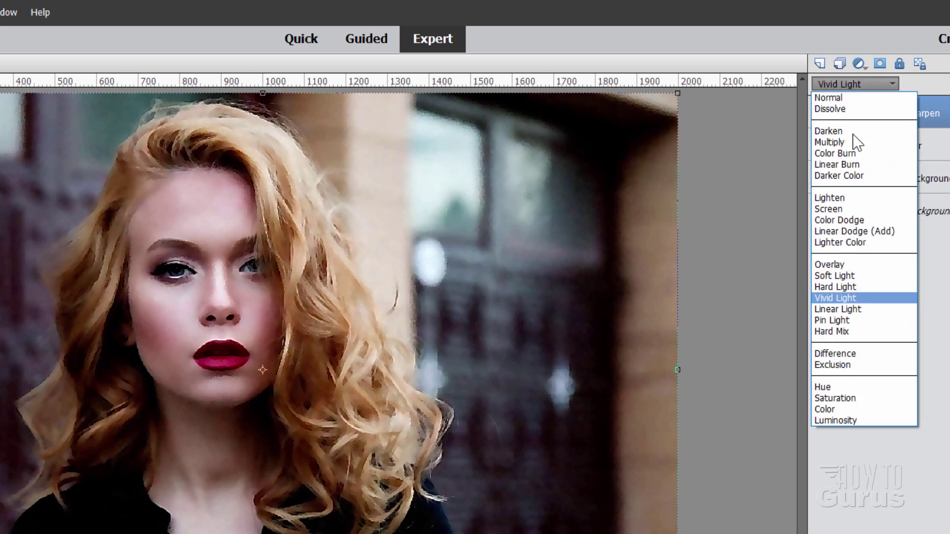
left_click(852, 307)
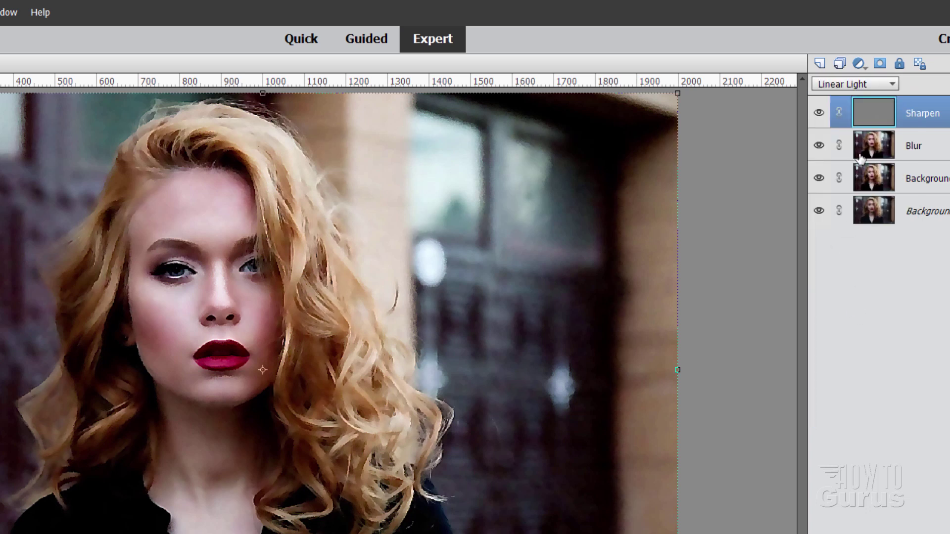
- Compare Hard Light with Linear Light and settle on Hard Light
left_click(844, 84)
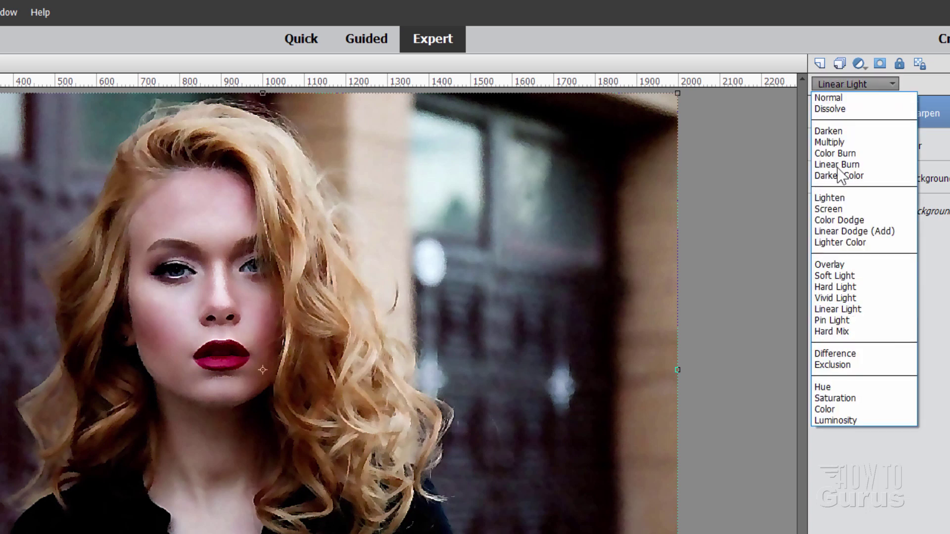
left_click(850, 287)
left_click(848, 84)
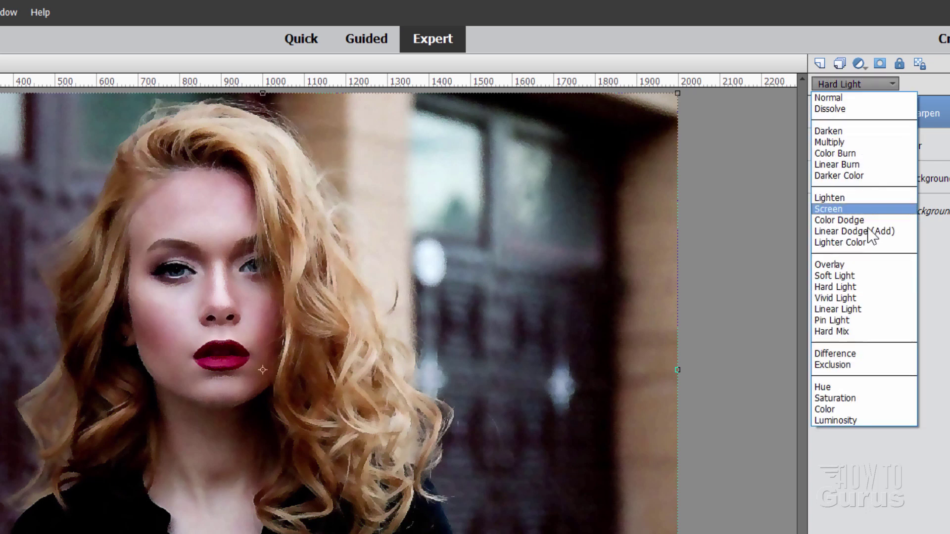
left_click(868, 303)
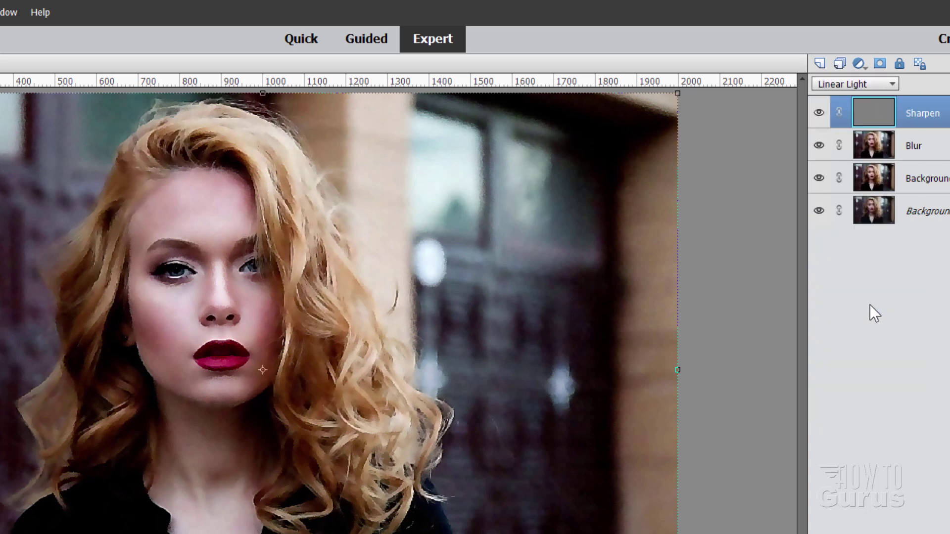
left_click(855, 85)
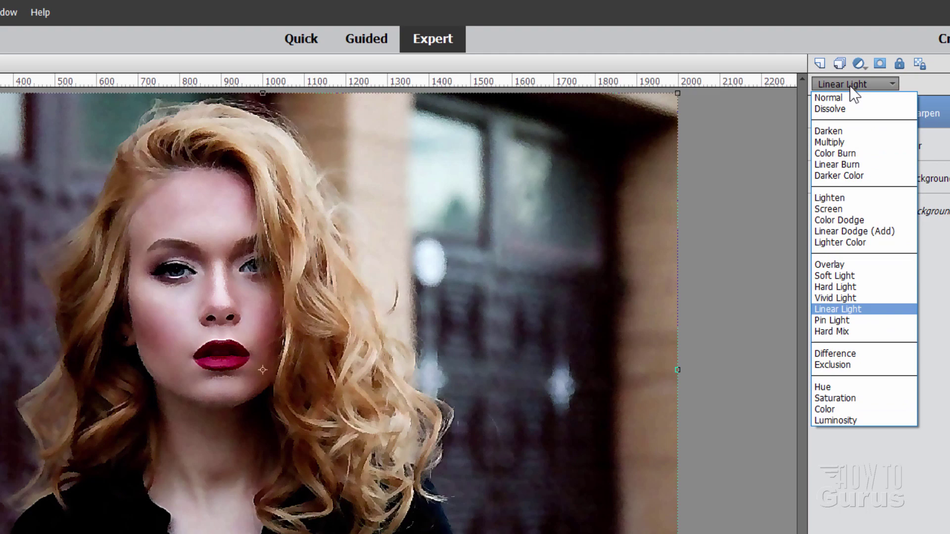
left_click(865, 286)
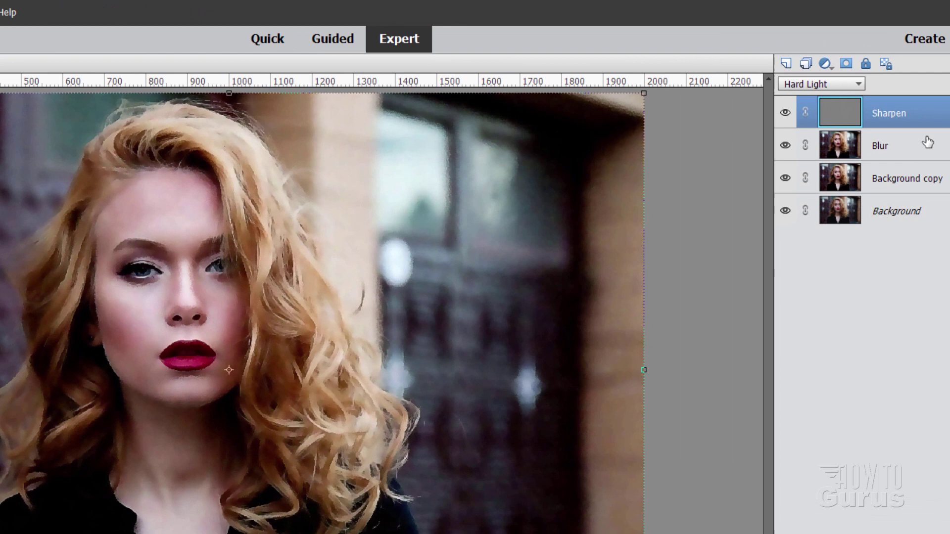
- Select Sharpen, Blur and Background copy, group them, and set the group opacity to 75%
left_click(932, 177, "shift")
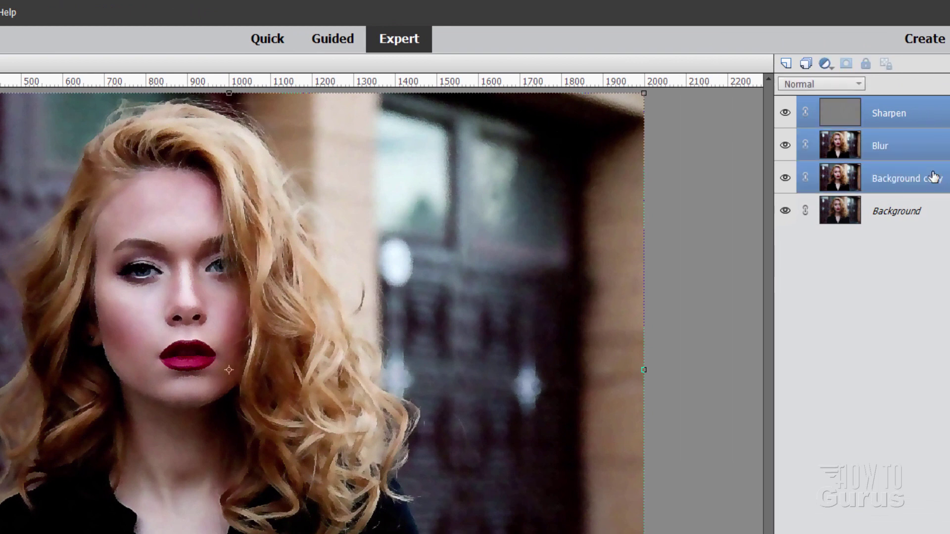
left_click(805, 66)
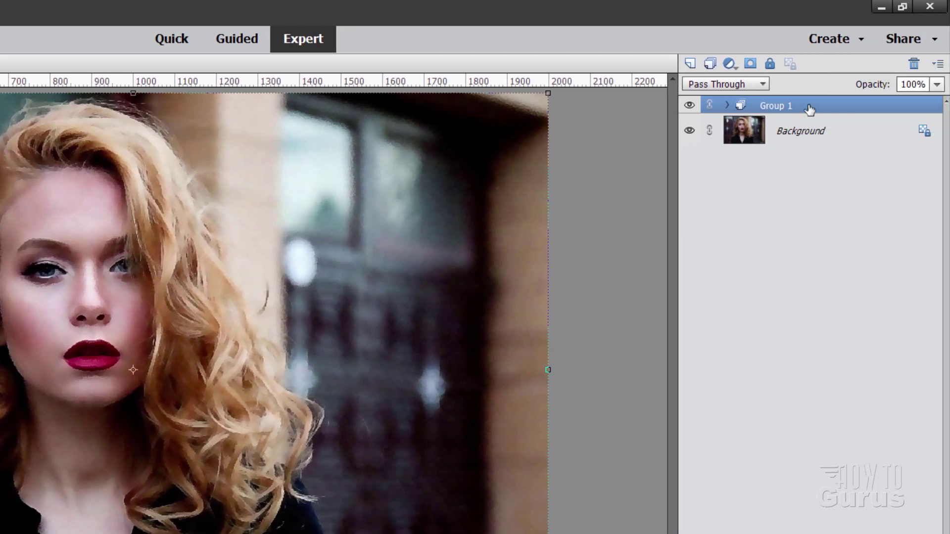
left_click(937, 85)
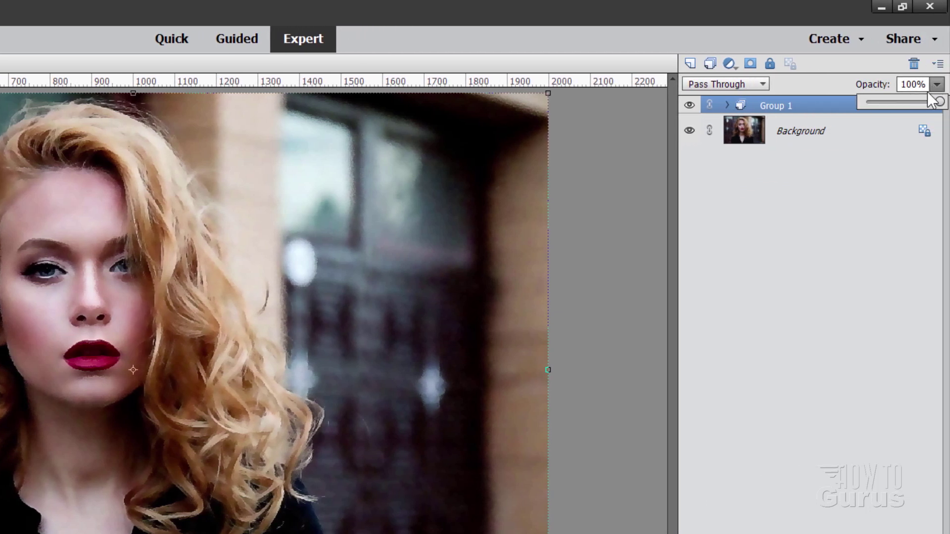
left_click_drag(939, 101, 923, 101)
left_click(892, 133)
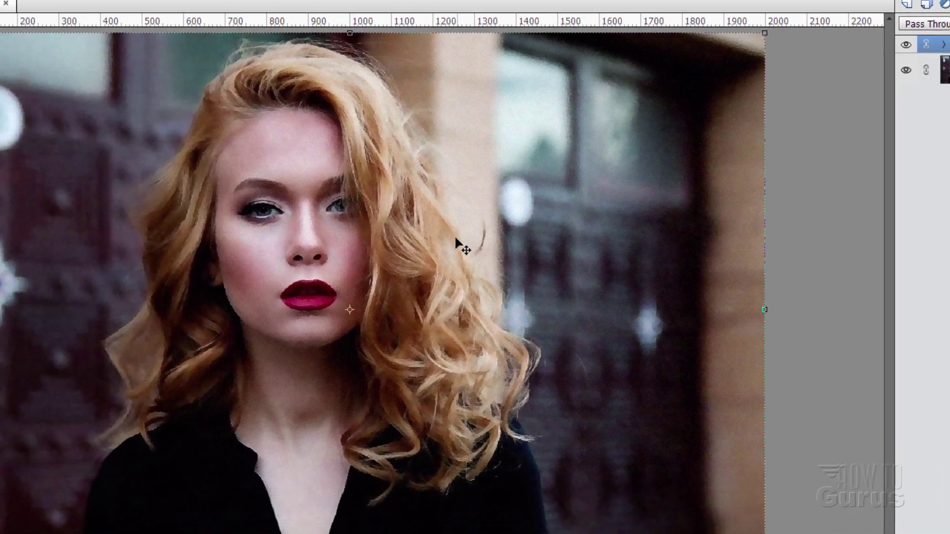